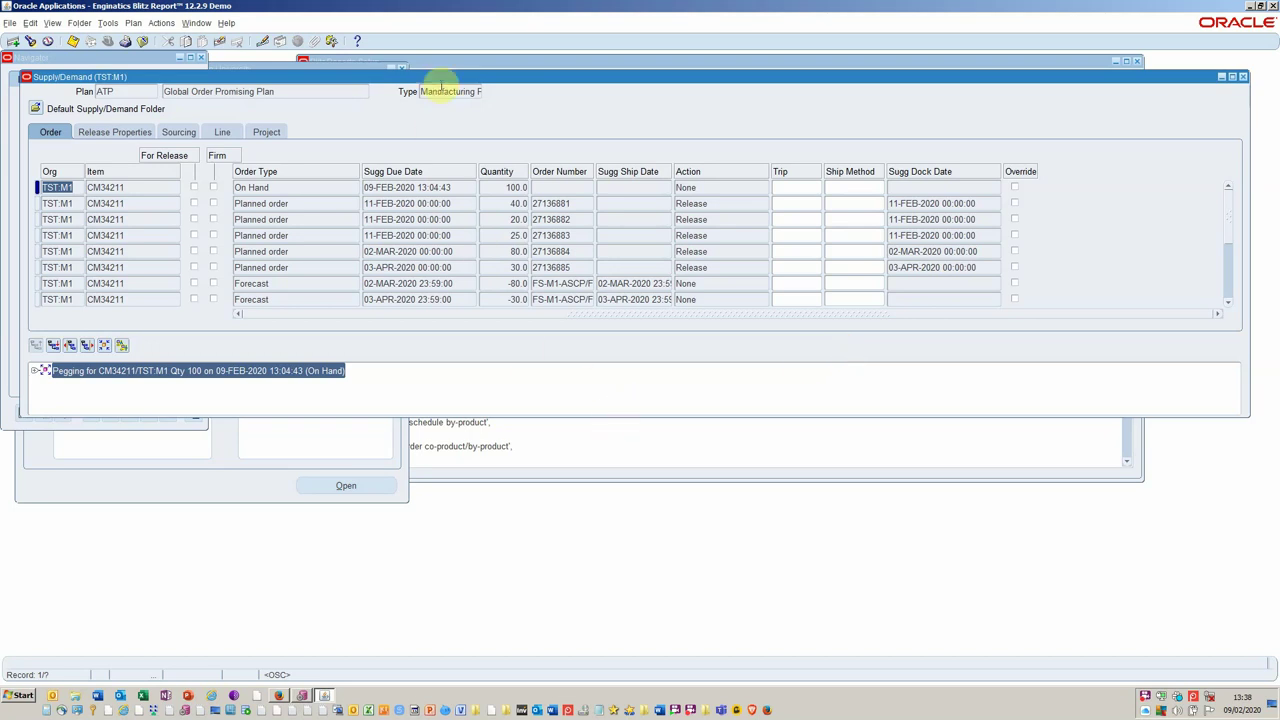
- Enlarge the Supply/Demand window and expand the pegging tree of the On Hand supply for item CM34211
{"action": "left_click_drag", "start_coordinate": [545, 79], "coordinate": [554, 110]}
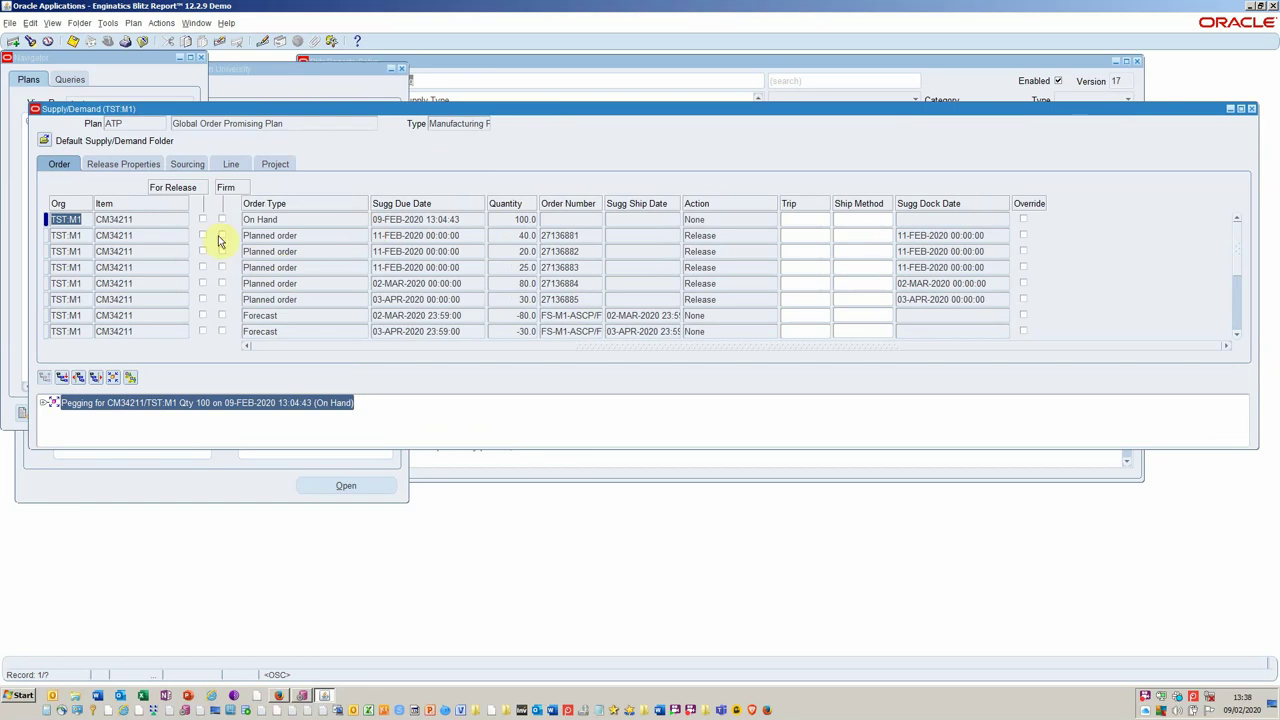
{"action": "left_click", "coordinate": [185, 223]}
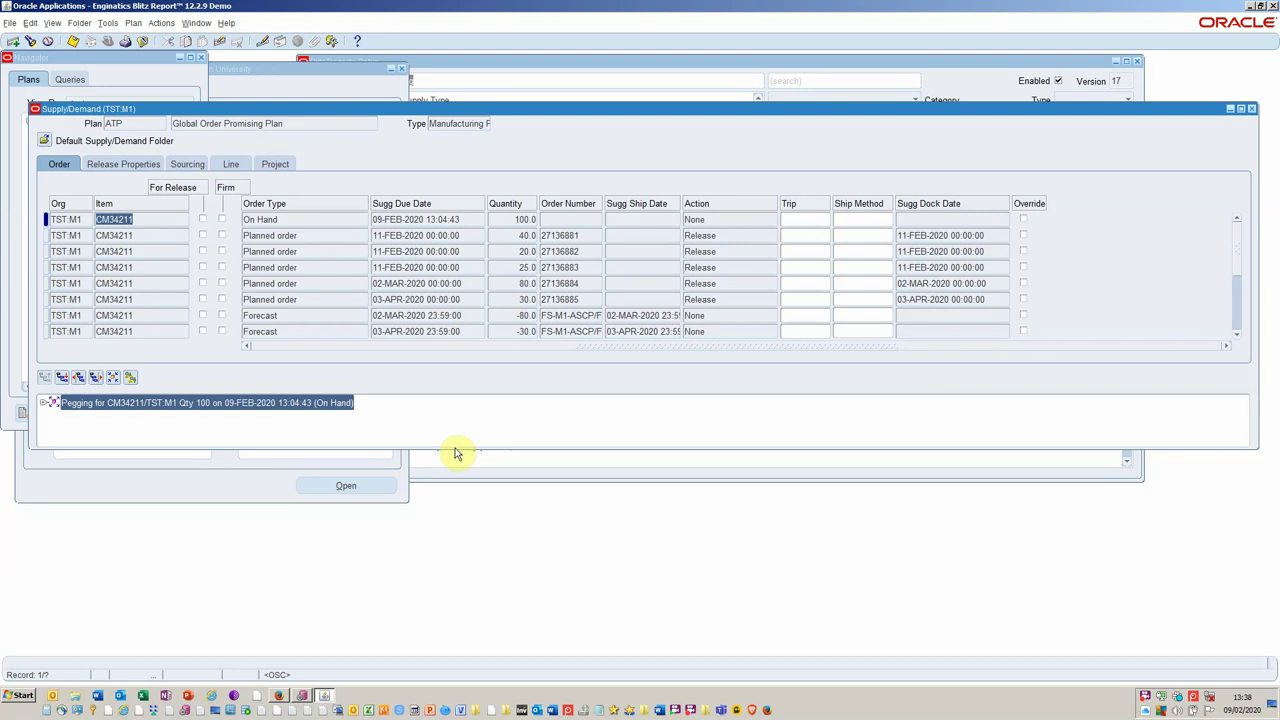
{"action": "left_click_drag", "start_coordinate": [454, 449], "coordinate": [177, 625]}
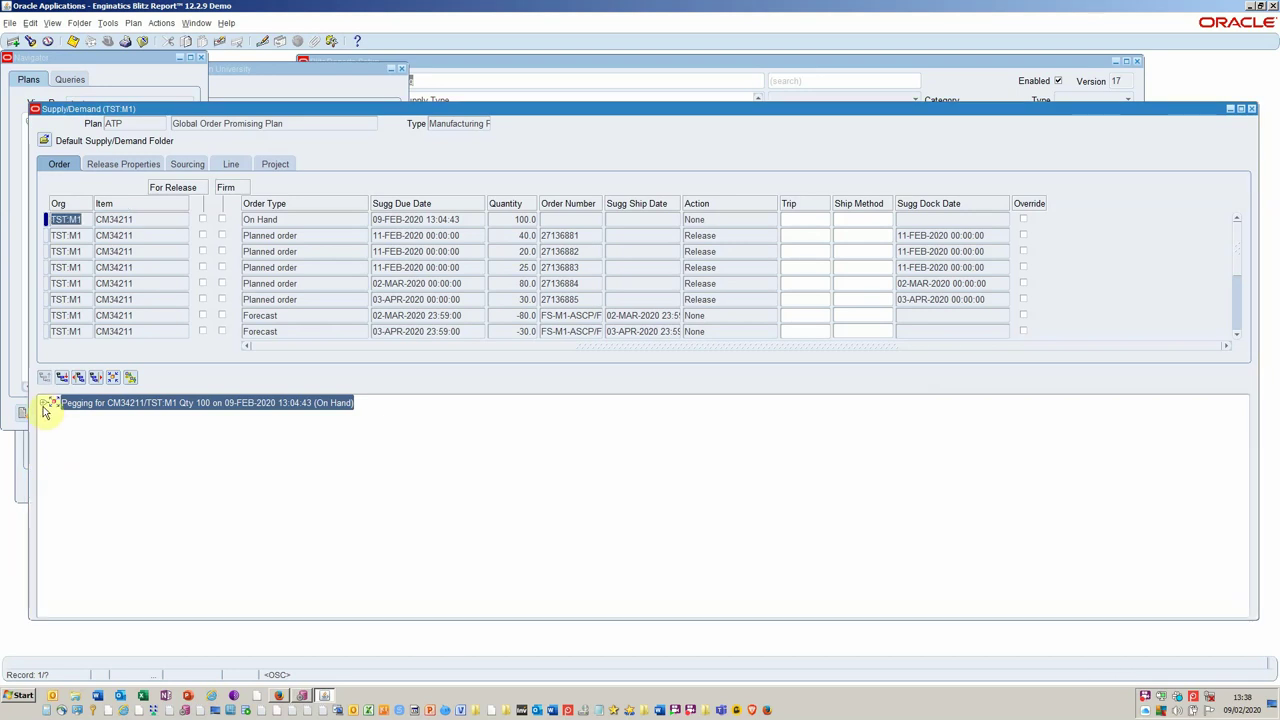
{"action": "left_click", "coordinate": [44, 404]}
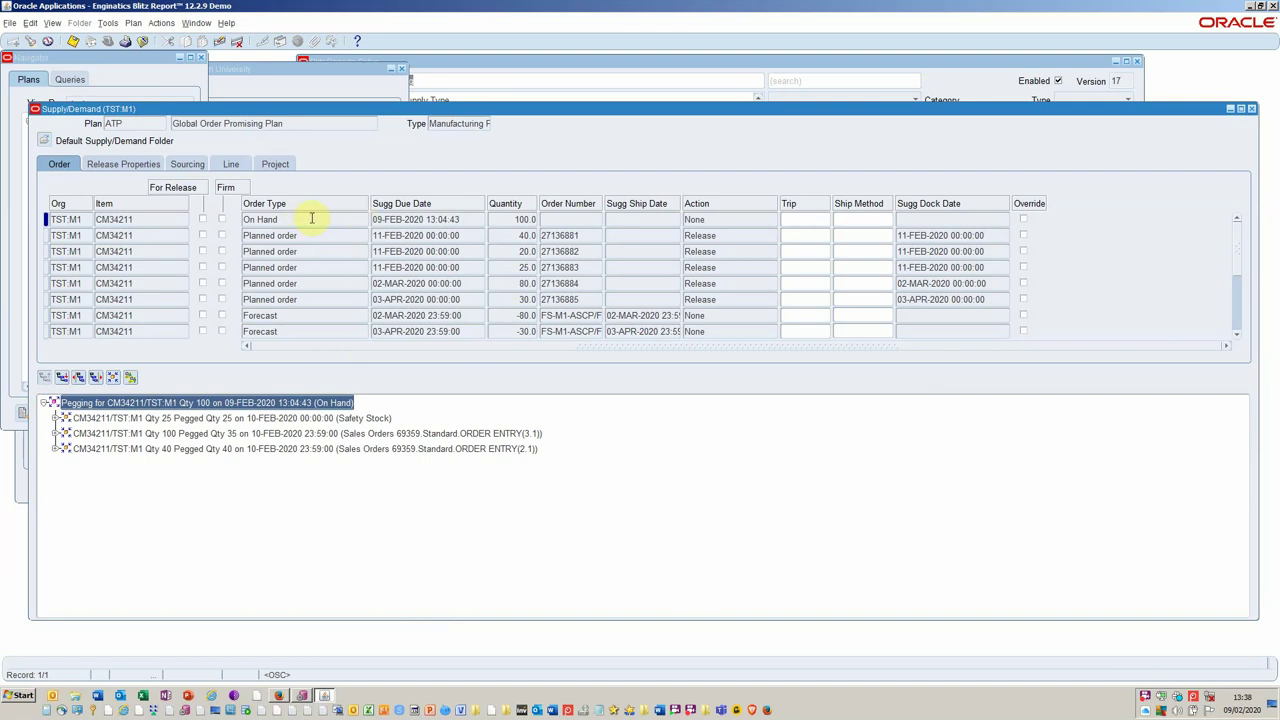
{"action": "left_click", "coordinate": [312, 218]}
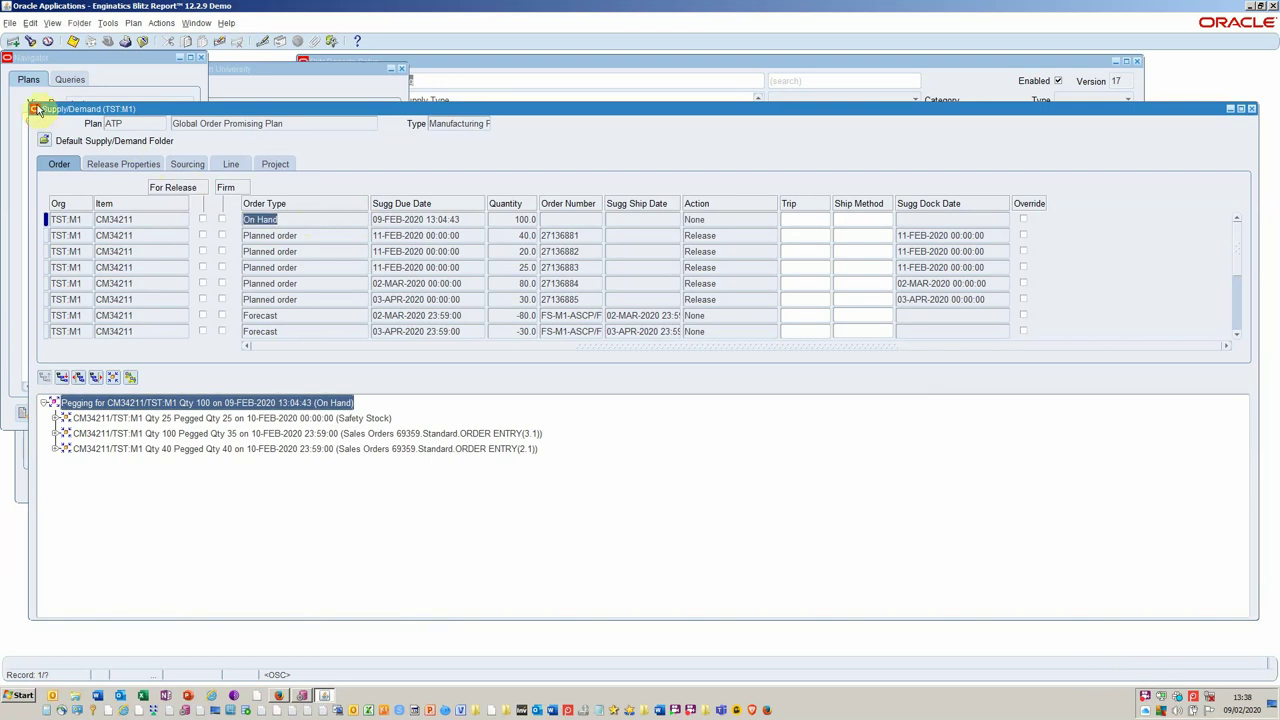
{"action": "left_click", "coordinate": [9, 22]}
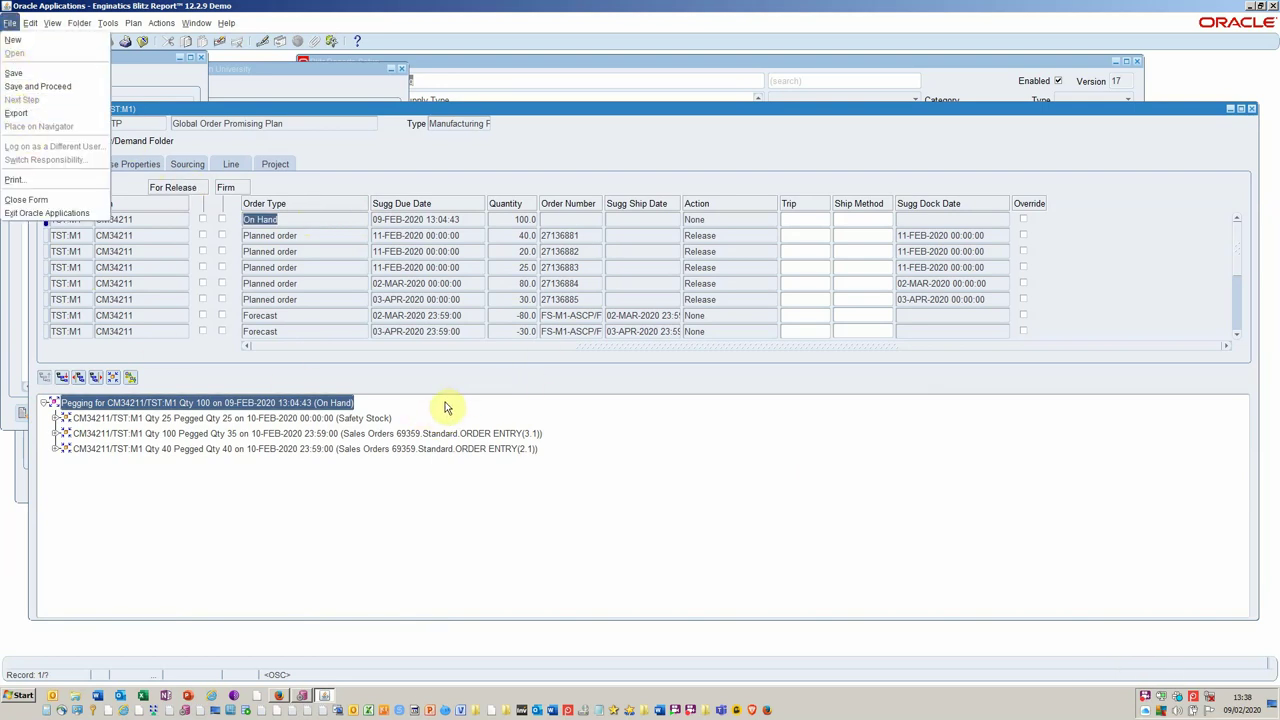
{"action": "left_click", "coordinate": [530, 178]}
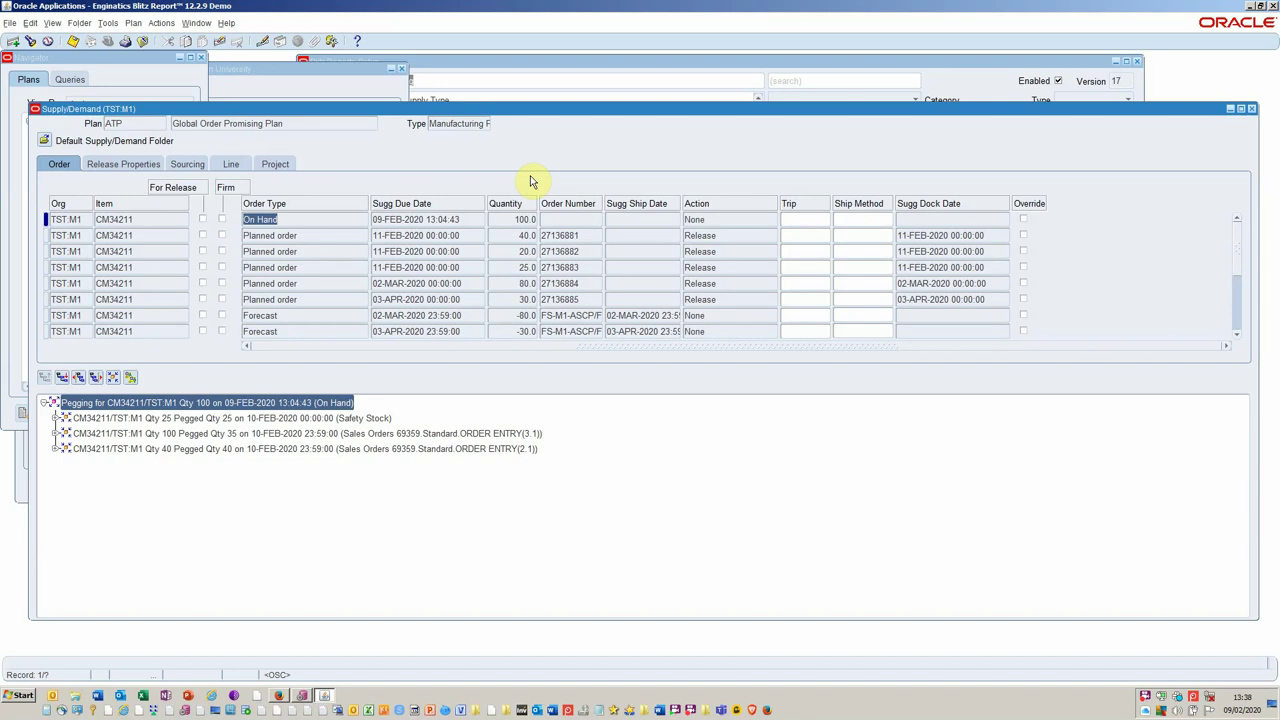
- Examine the SQL in the ASCP Pegging report setup, and switch to PL/SQL Developer to review the pegging-blitz.sql query
{"action": "left_click", "coordinate": [507, 62]}
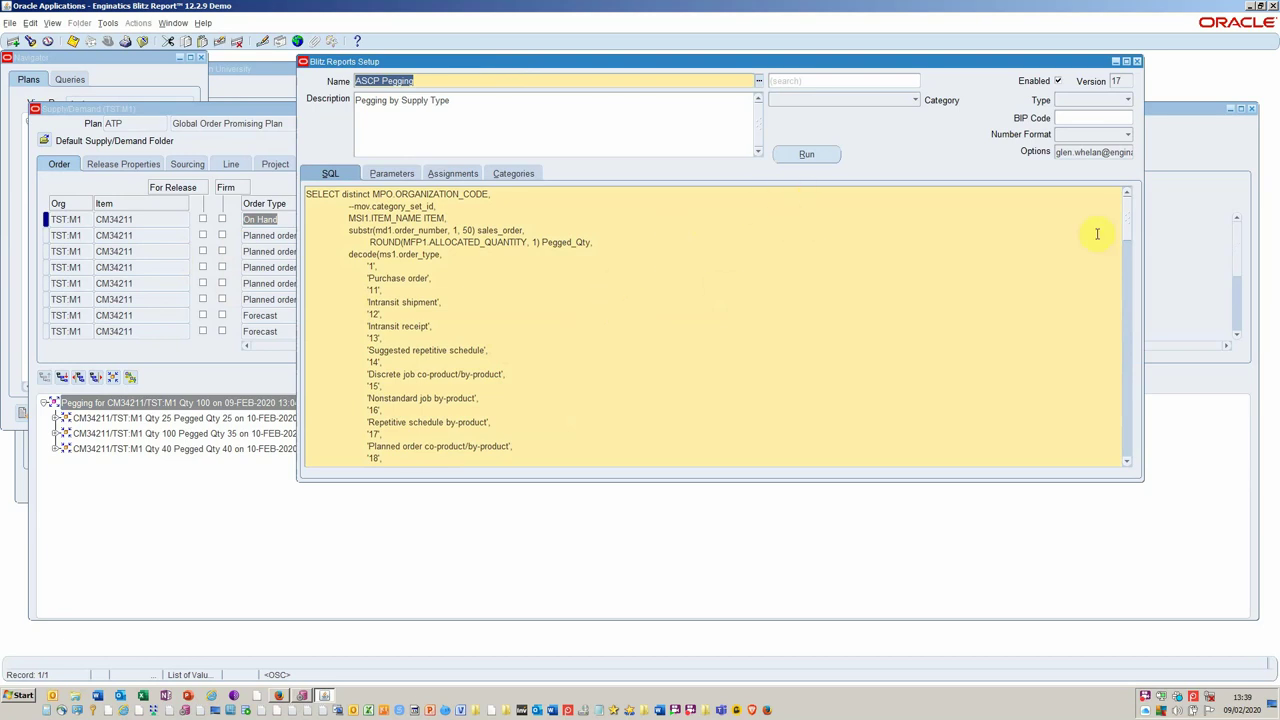
{"action": "left_click_drag", "start_coordinate": [1130, 224], "coordinate": [1104, 226]}
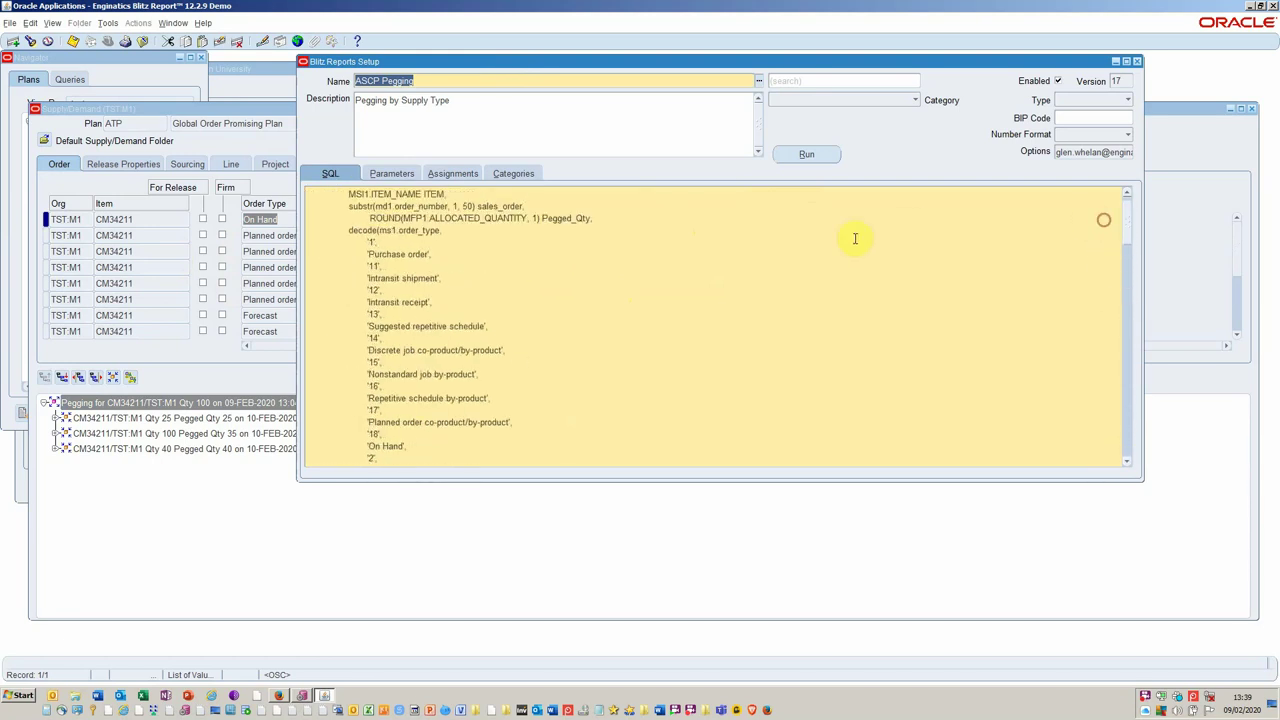
{"action": "key", "text": "alt+Tab"}
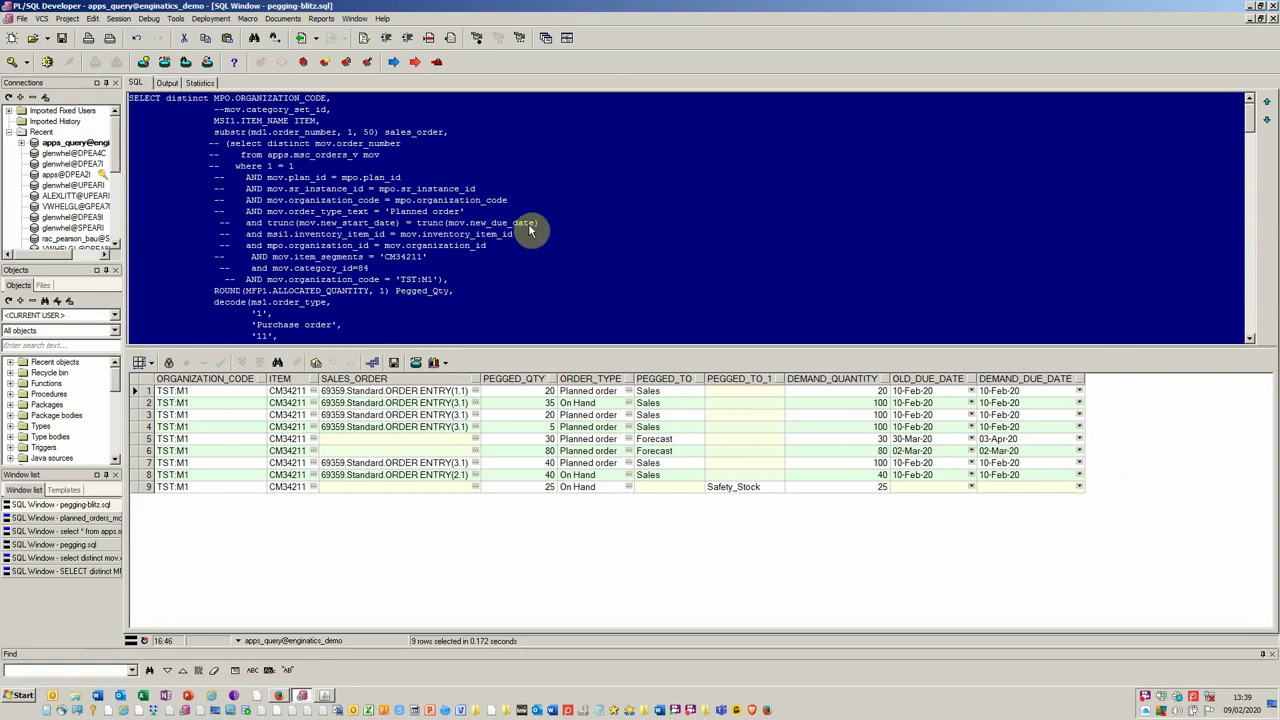
{"action": "left_click", "coordinate": [487, 261]}
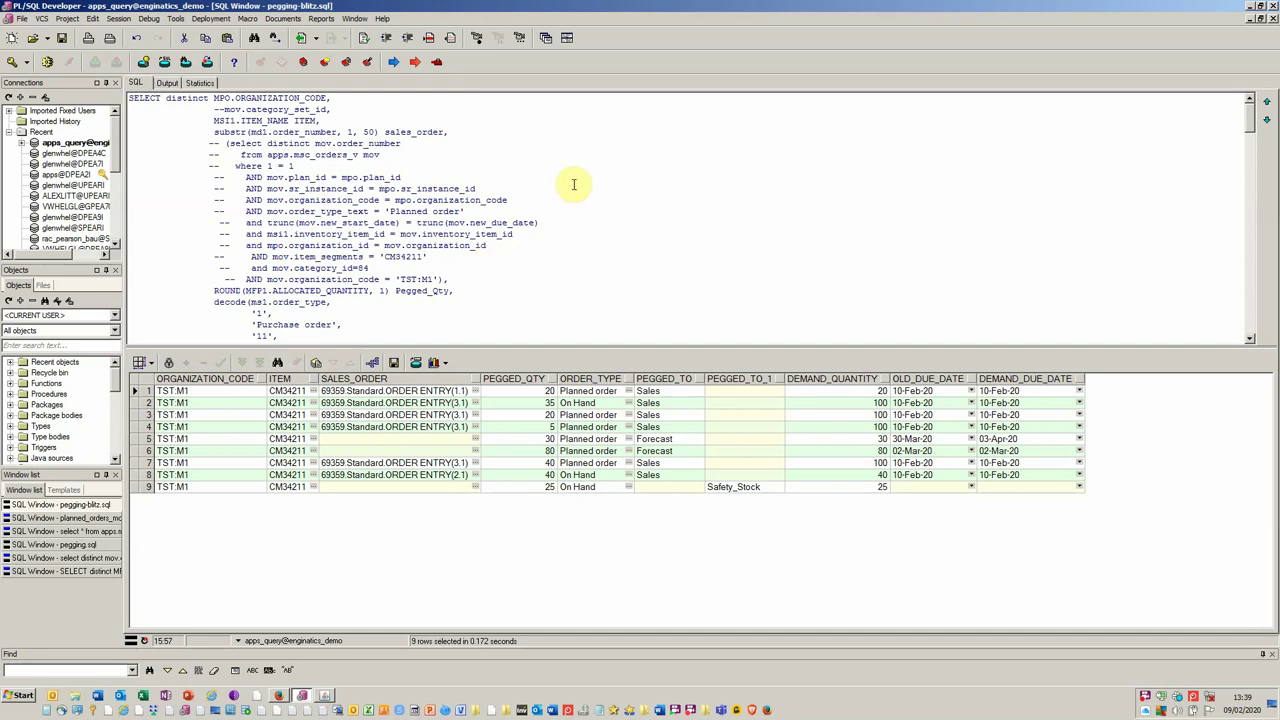
{"action": "scroll", "coordinate": [574, 189], "scroll_direction": "down", "scroll_amount": 15}
{"action": "scroll", "coordinate": [589, 219], "scroll_direction": "down", "scroll_amount": 3}
{"action": "scroll", "coordinate": [589, 219], "scroll_direction": "up", "scroll_amount": 10}
{"action": "scroll", "coordinate": [589, 219], "scroll_direction": "up", "scroll_amount": 4}
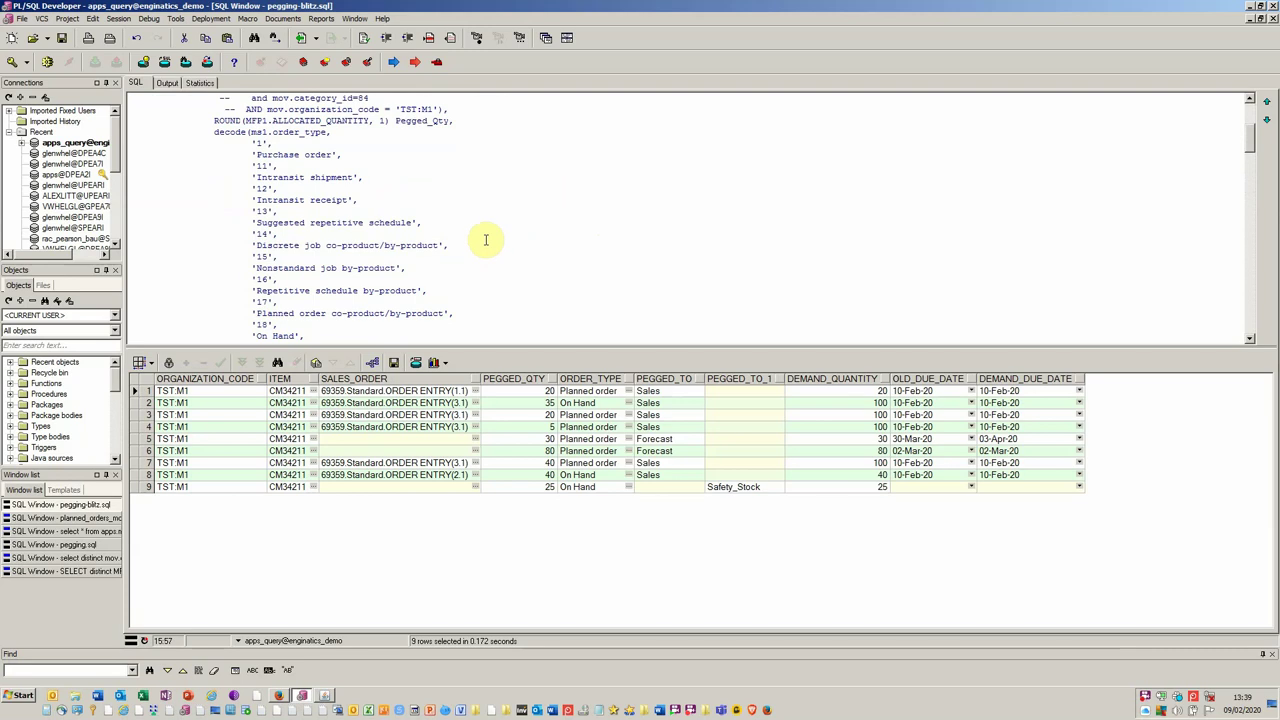
- Copy the entire pegging-blitz.sql query and replace the SQL of the ASCP Pegging report in Oracle Applications with it
{"action": "key", "text": "ctrl+a"}
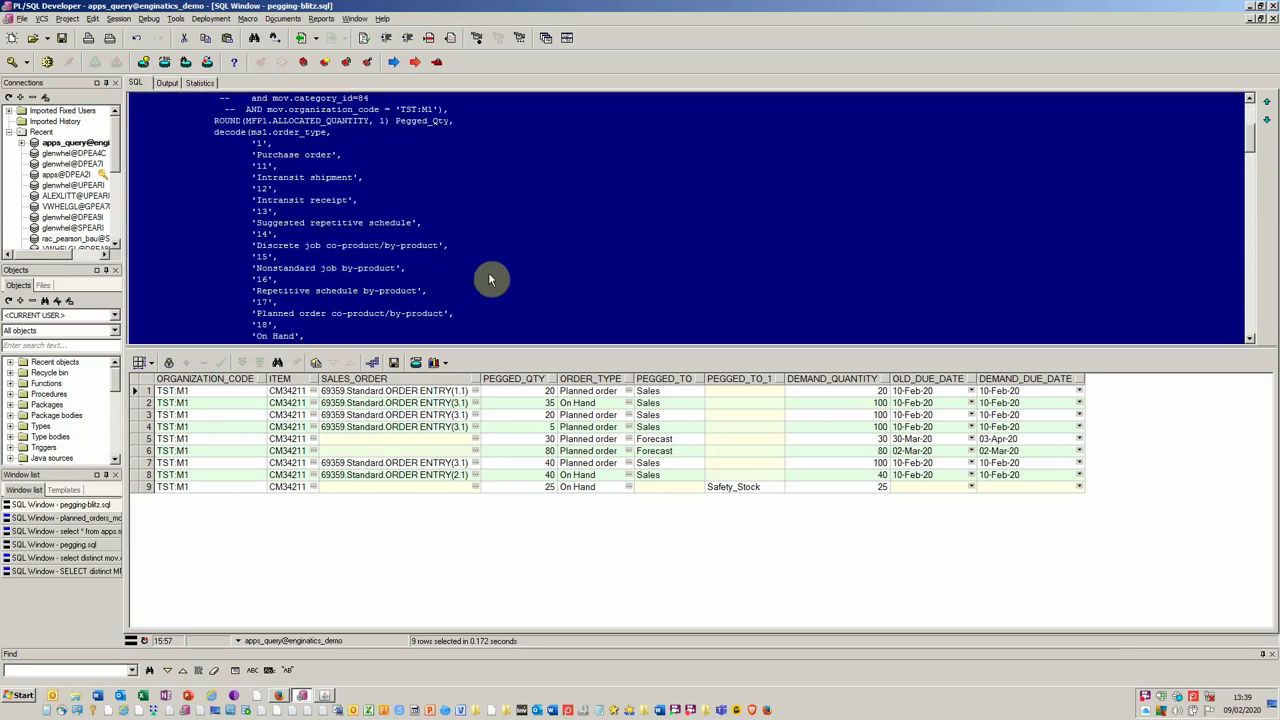
{"action": "key", "text": "alt+Tab"}
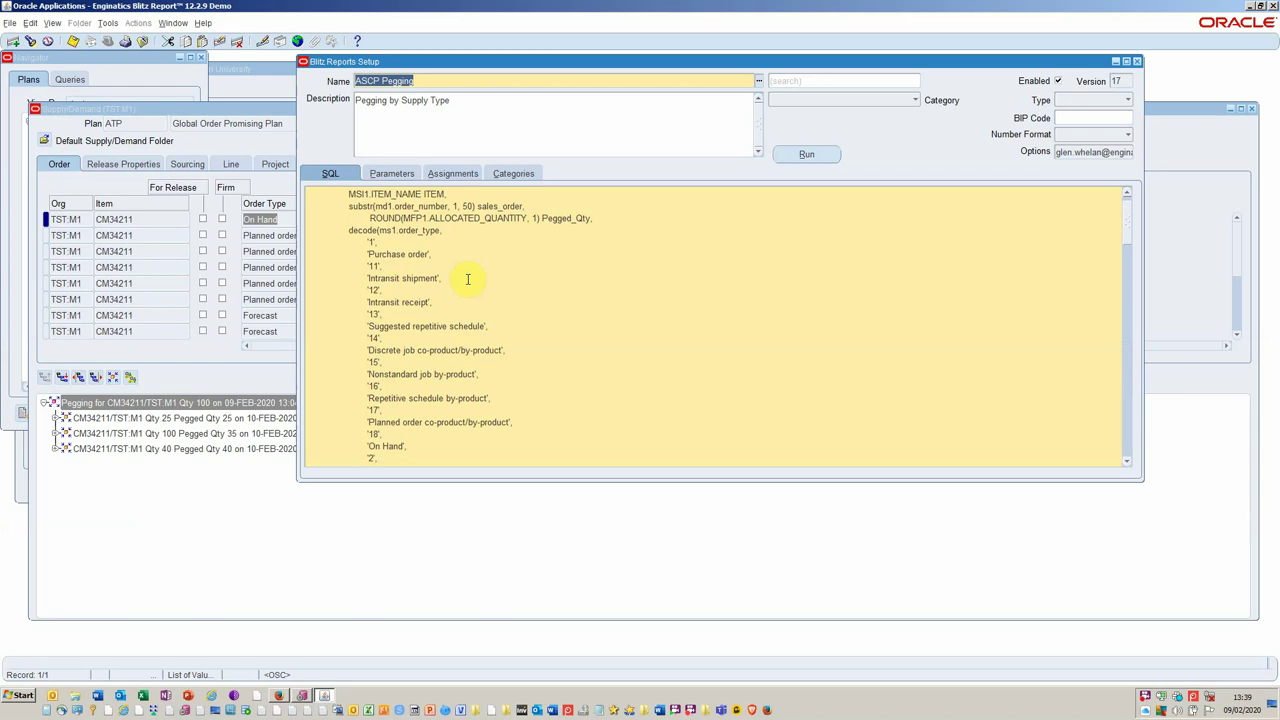
{"action": "left_click", "coordinate": [522, 271]}
{"action": "key", "text": "ctrl+a"}
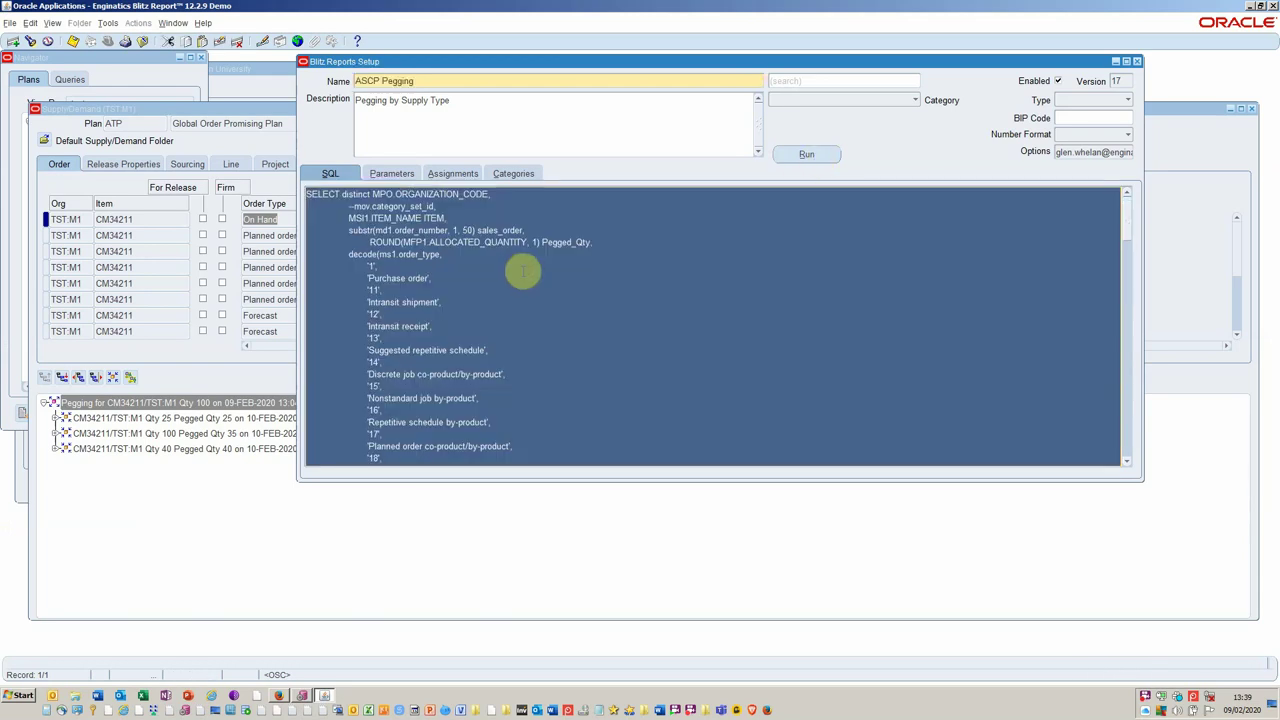
{"action": "key", "text": "ctrl+v"}
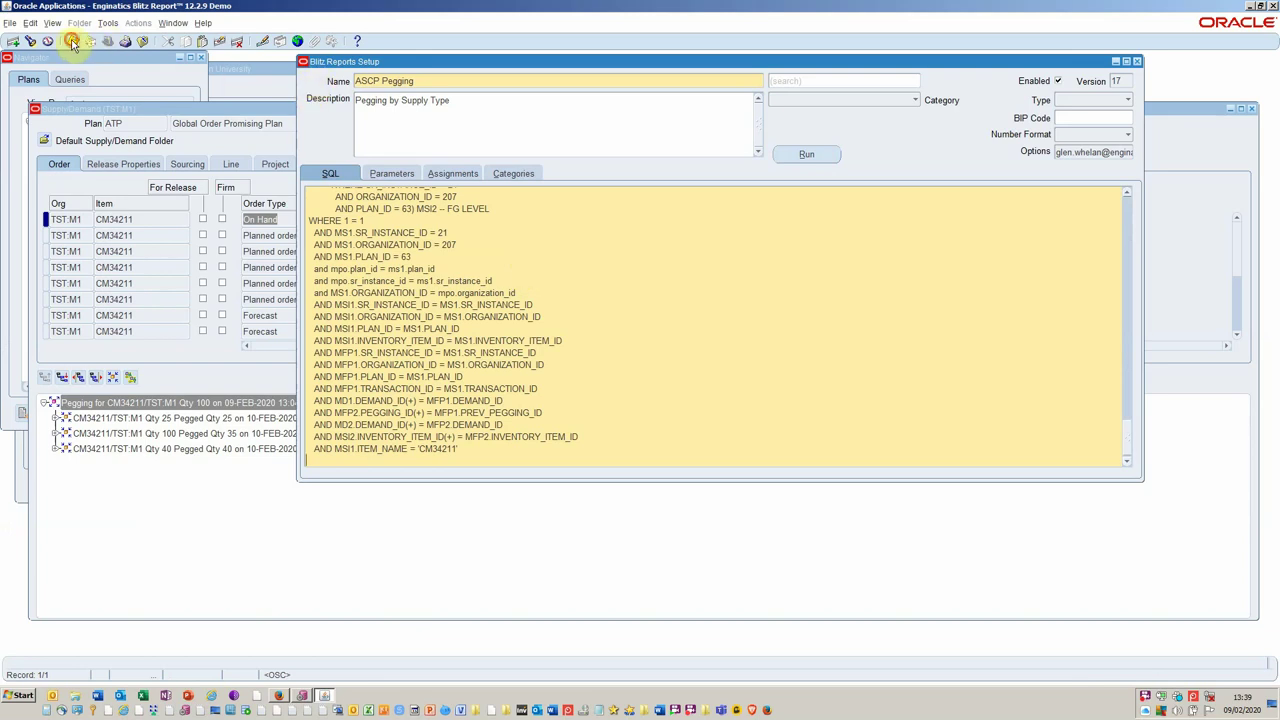
- Save the ASCP Pegging report setup and run the report to produce its Excel output
{"action": "left_click", "coordinate": [72, 42]}
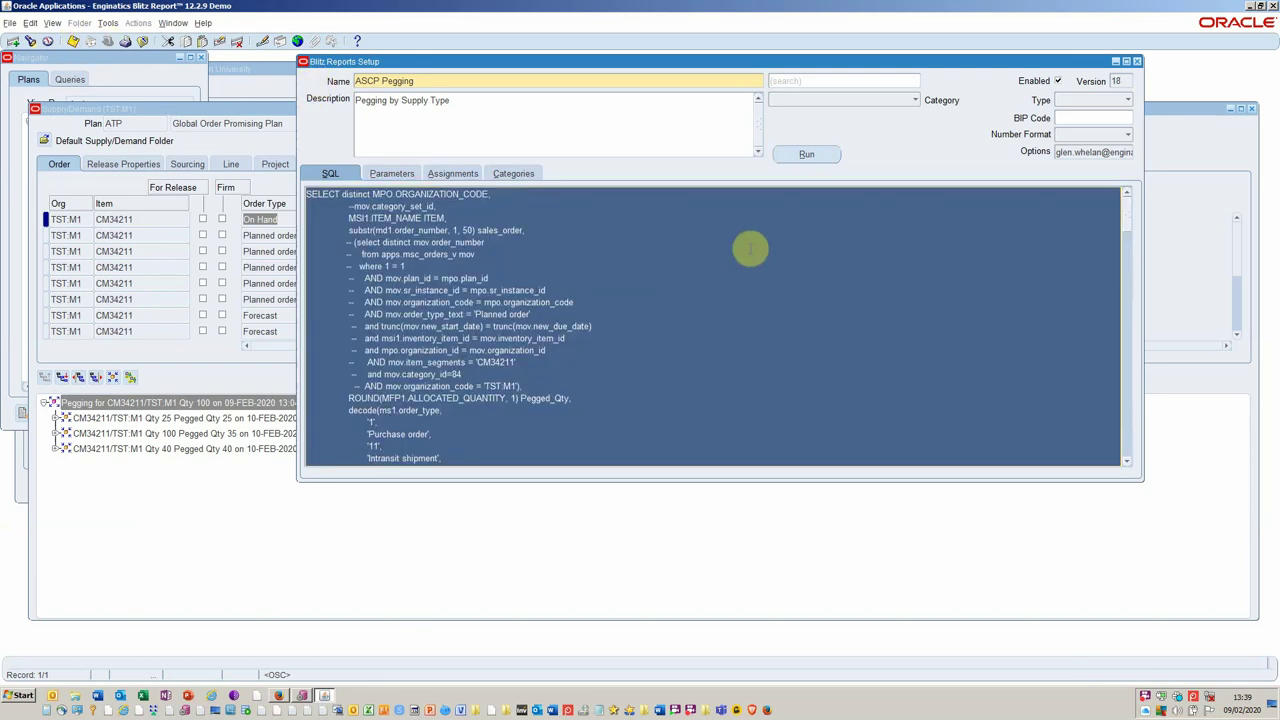
{"action": "left_click", "coordinate": [807, 158]}
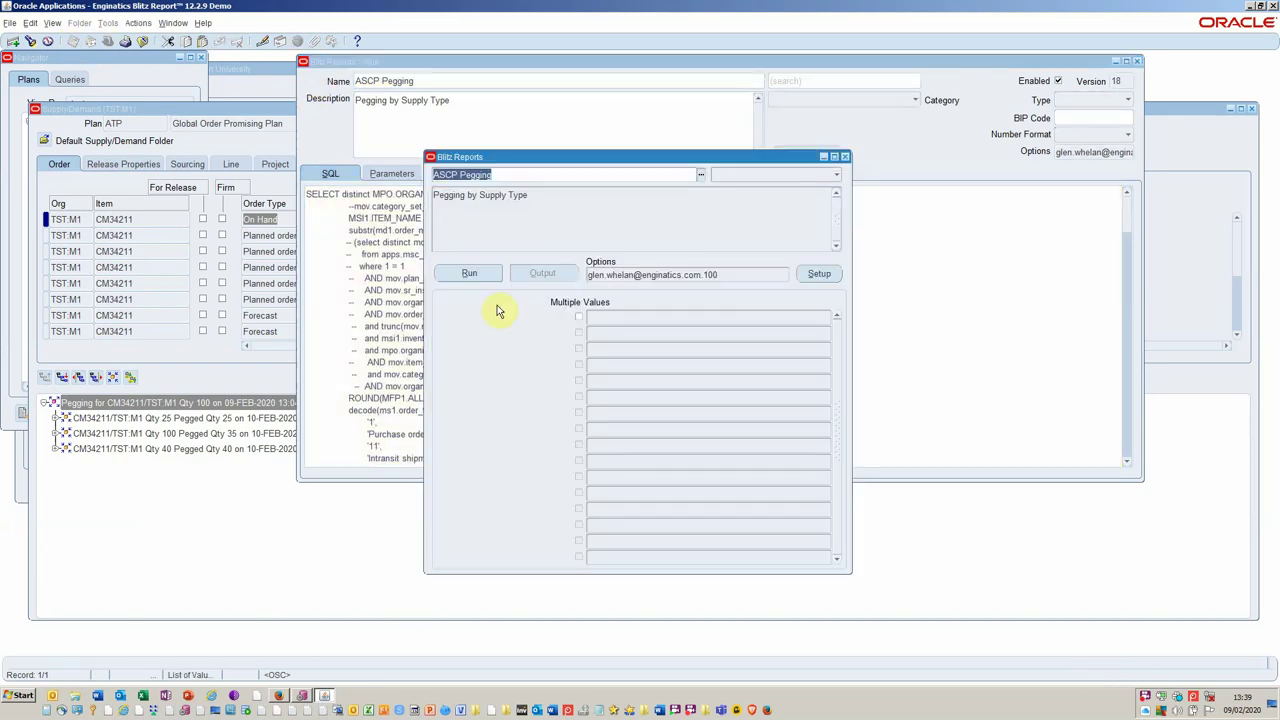
{"action": "left_click", "coordinate": [484, 276]}
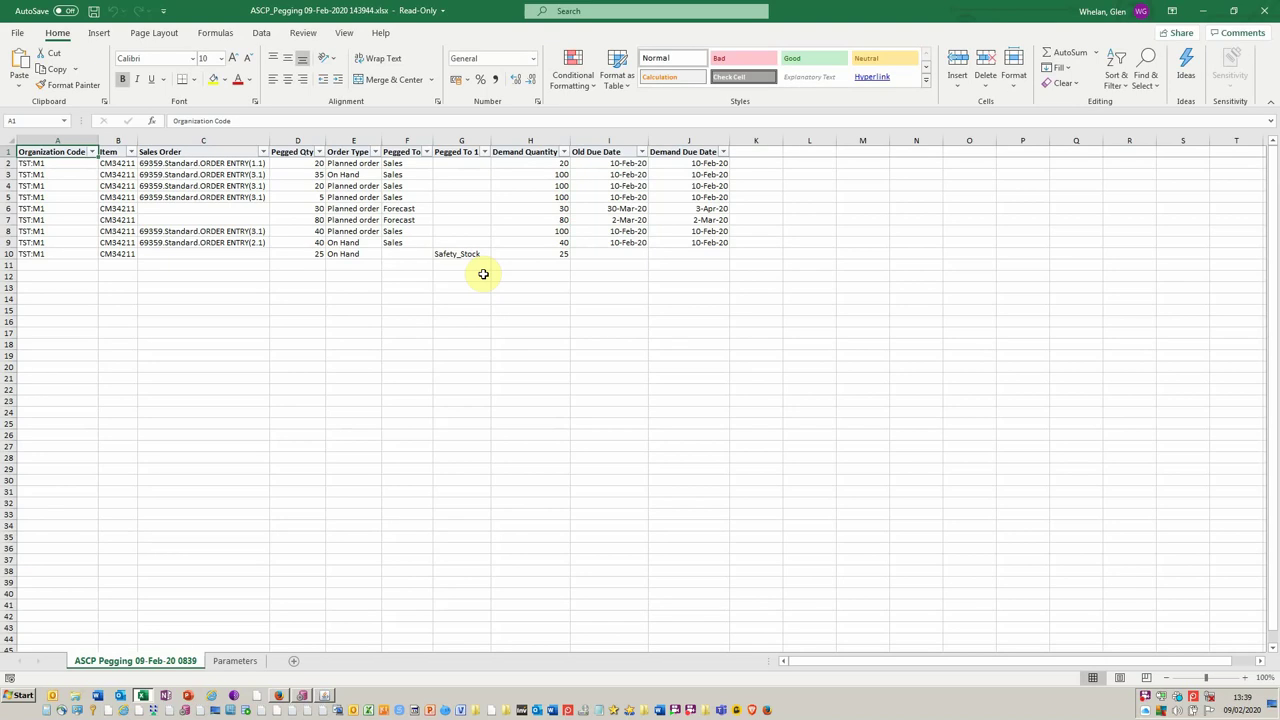
- Examine the sales order, order type and pegged-to values of the On Hand and safety stock rows in the Excel output
{"action": "left_click", "coordinate": [197, 165]}
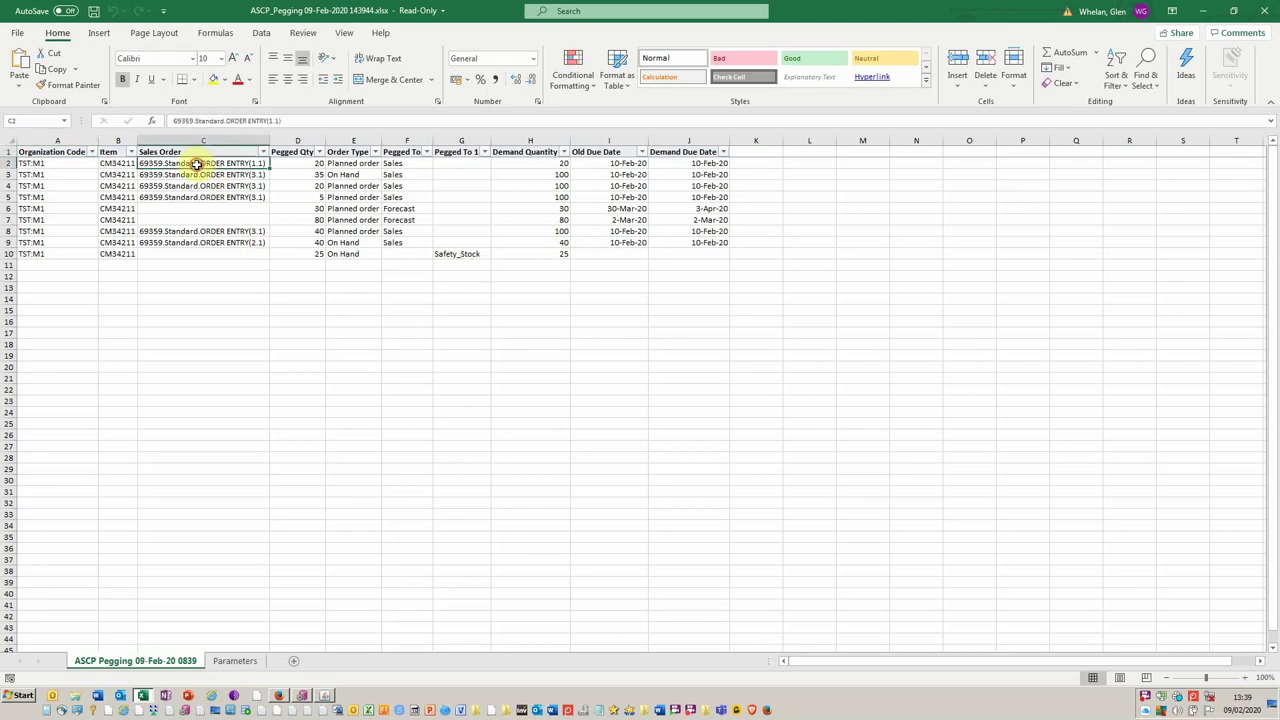
{"action": "left_click", "coordinate": [354, 176]}
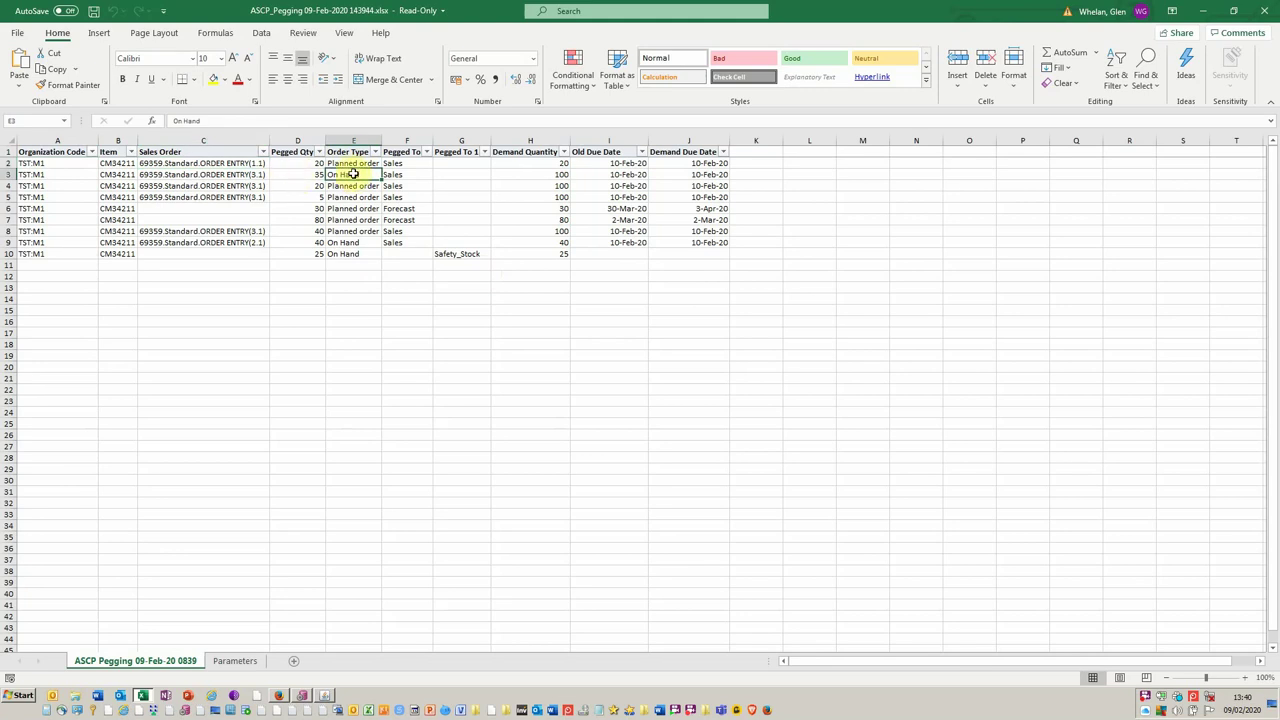
{"action": "left_click", "coordinate": [227, 244]}
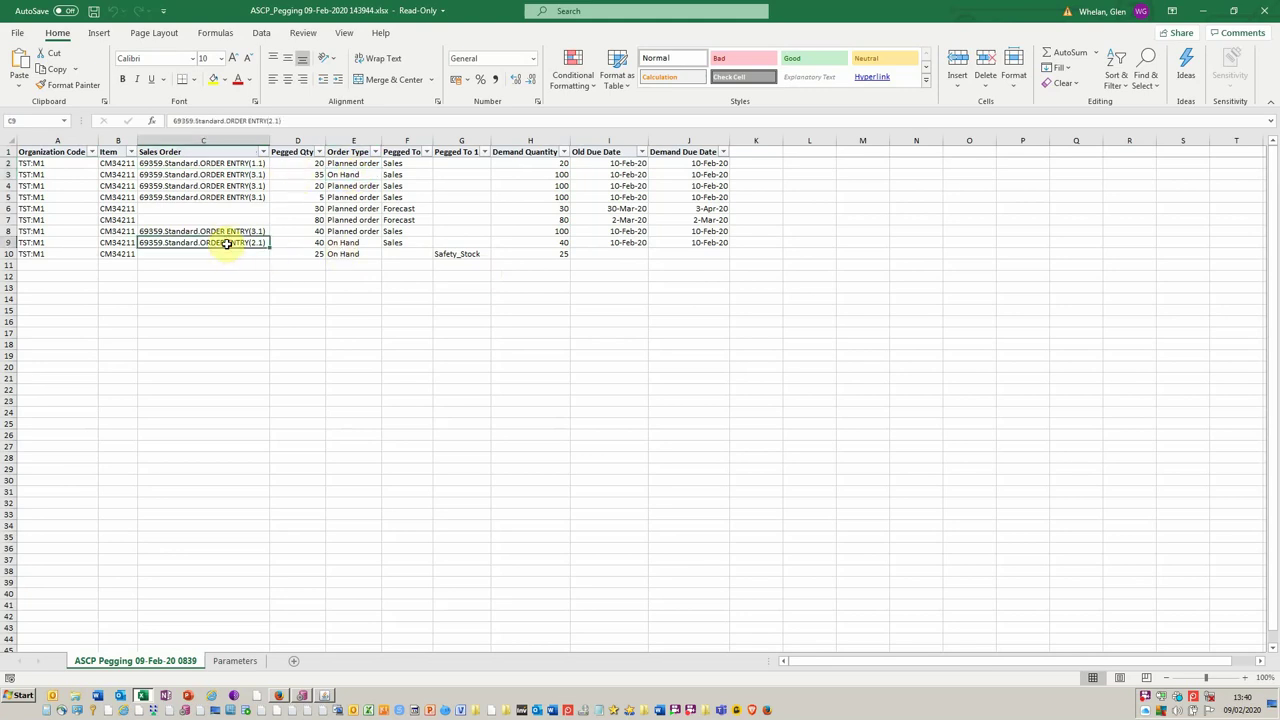
{"action": "left_click", "coordinate": [395, 175]}
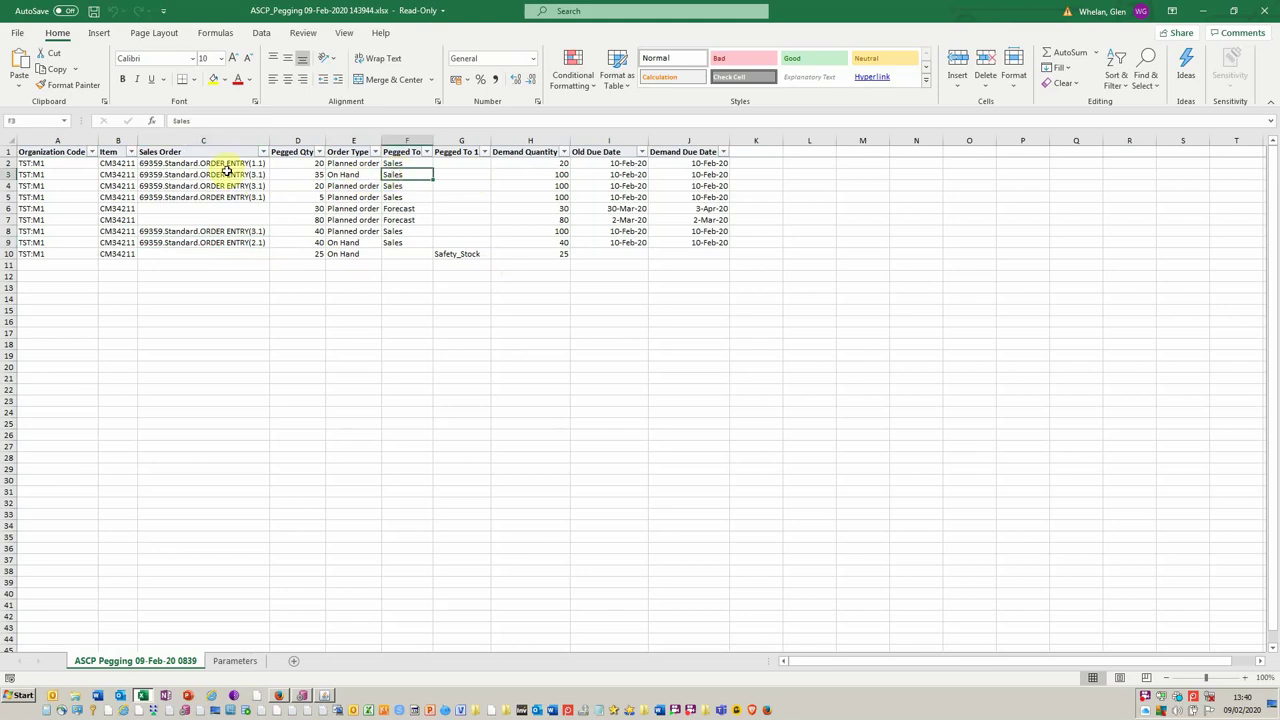
{"action": "left_click", "coordinate": [227, 175]}
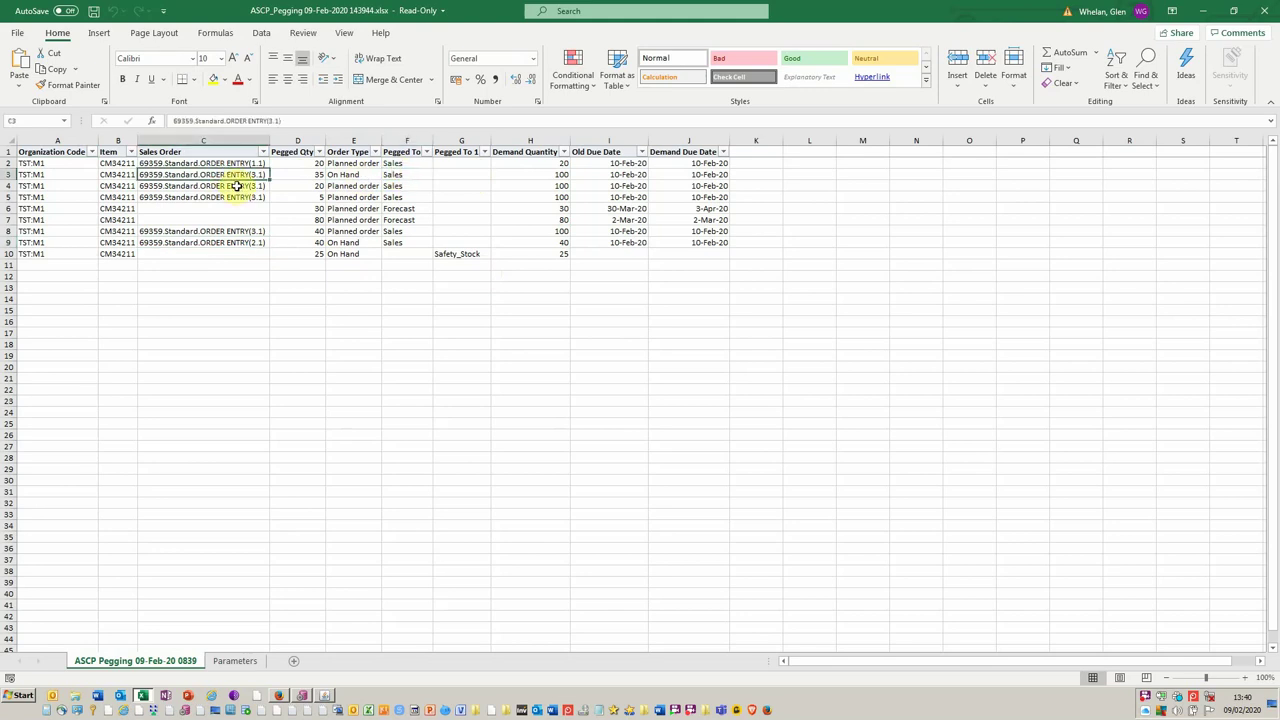
{"action": "left_click", "coordinate": [354, 241]}
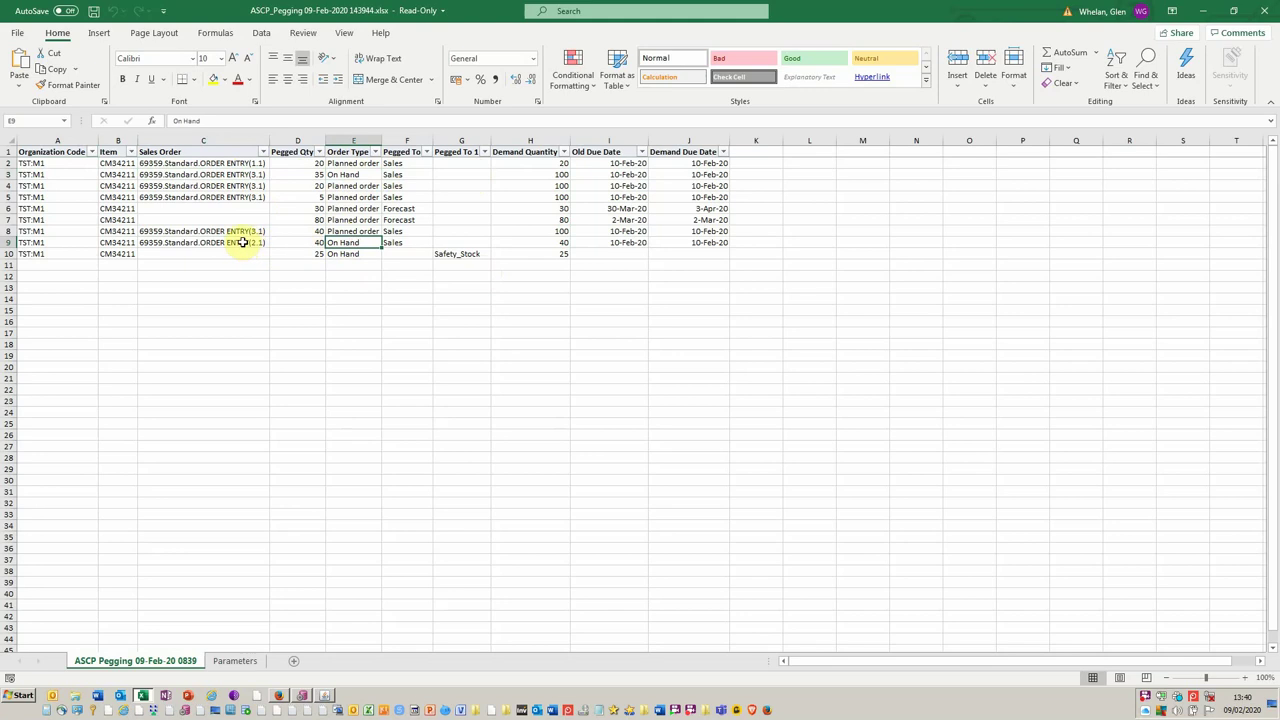
{"action": "left_click", "coordinate": [243, 243]}
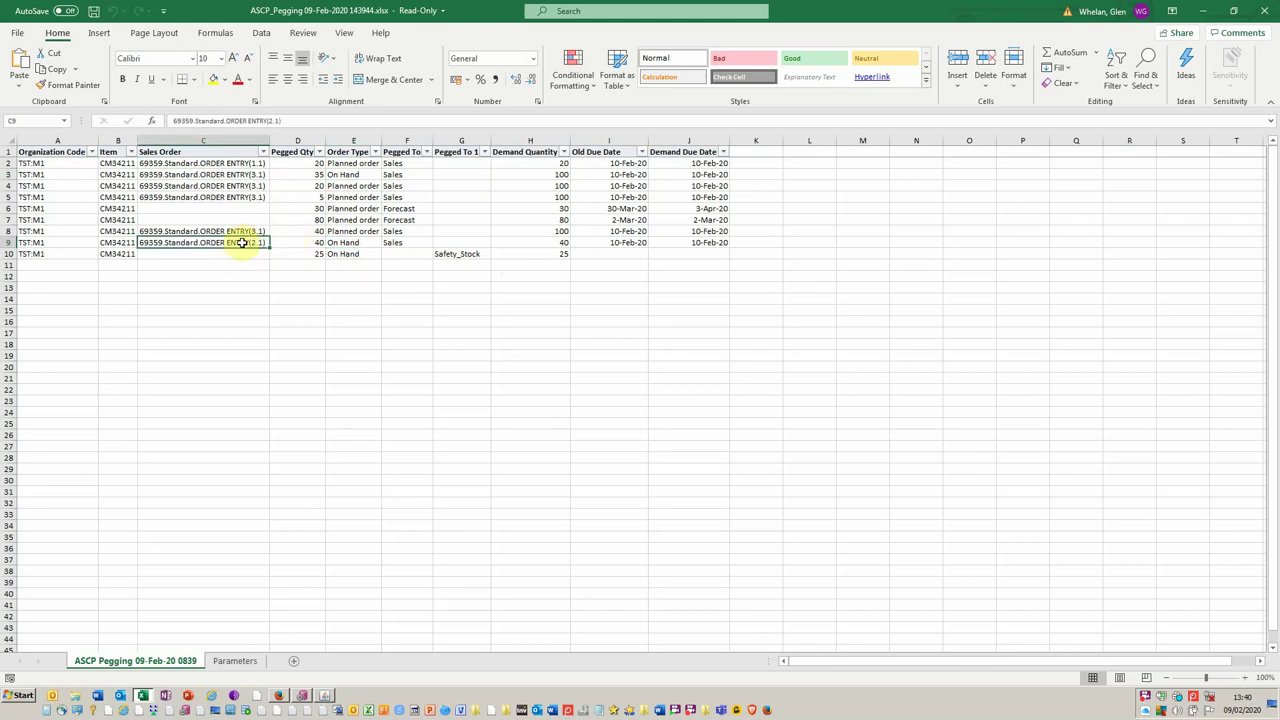
{"action": "left_click", "coordinate": [352, 255]}
{"action": "left_click", "coordinate": [460, 253]}
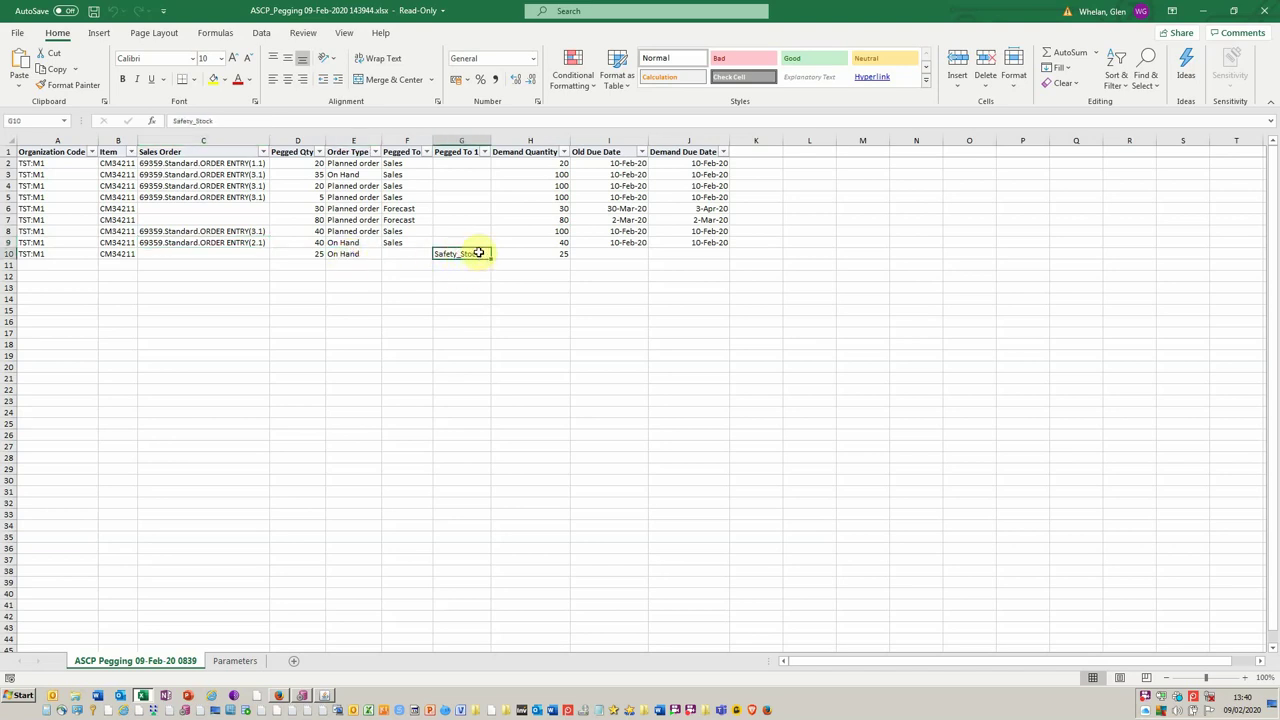
- Switch back to Oracle Applications and compare the On Hand pegging in the Supply/Demand window with the Excel output
{"action": "key", "text": "alt+Tab"}
{"action": "key", "text": "alt+Tab"}
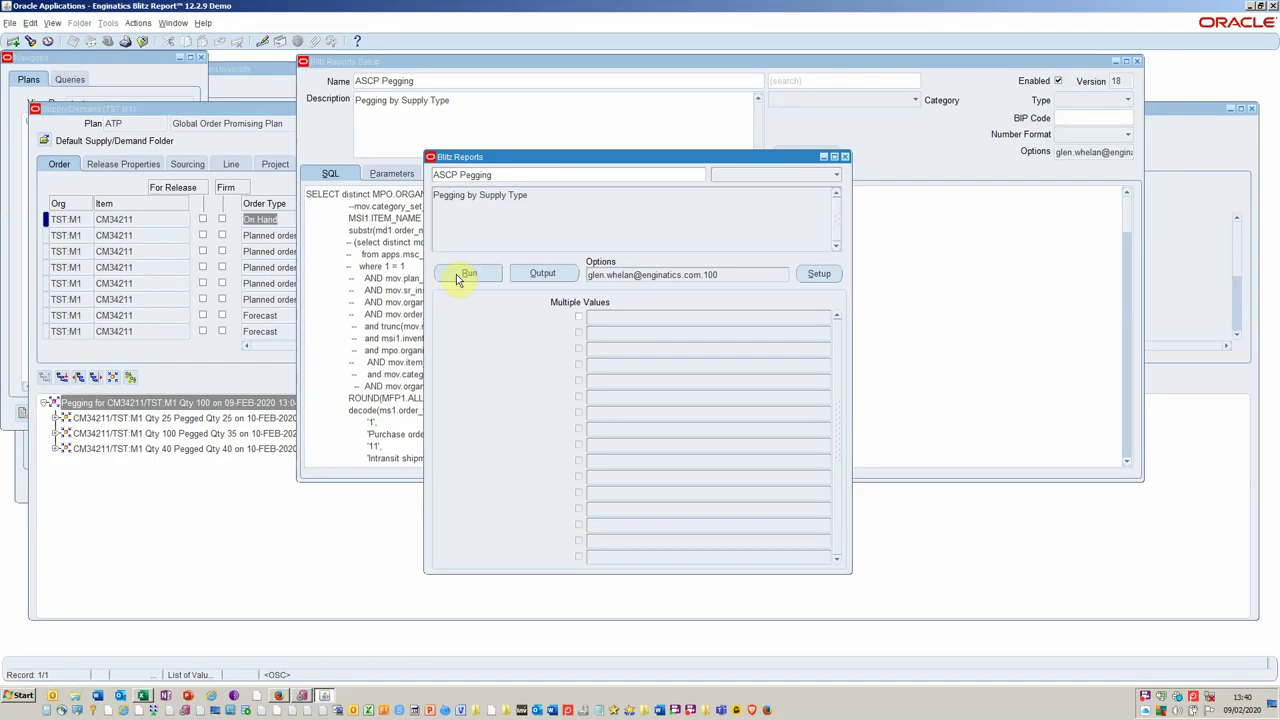
{"action": "left_click", "coordinate": [185, 109]}
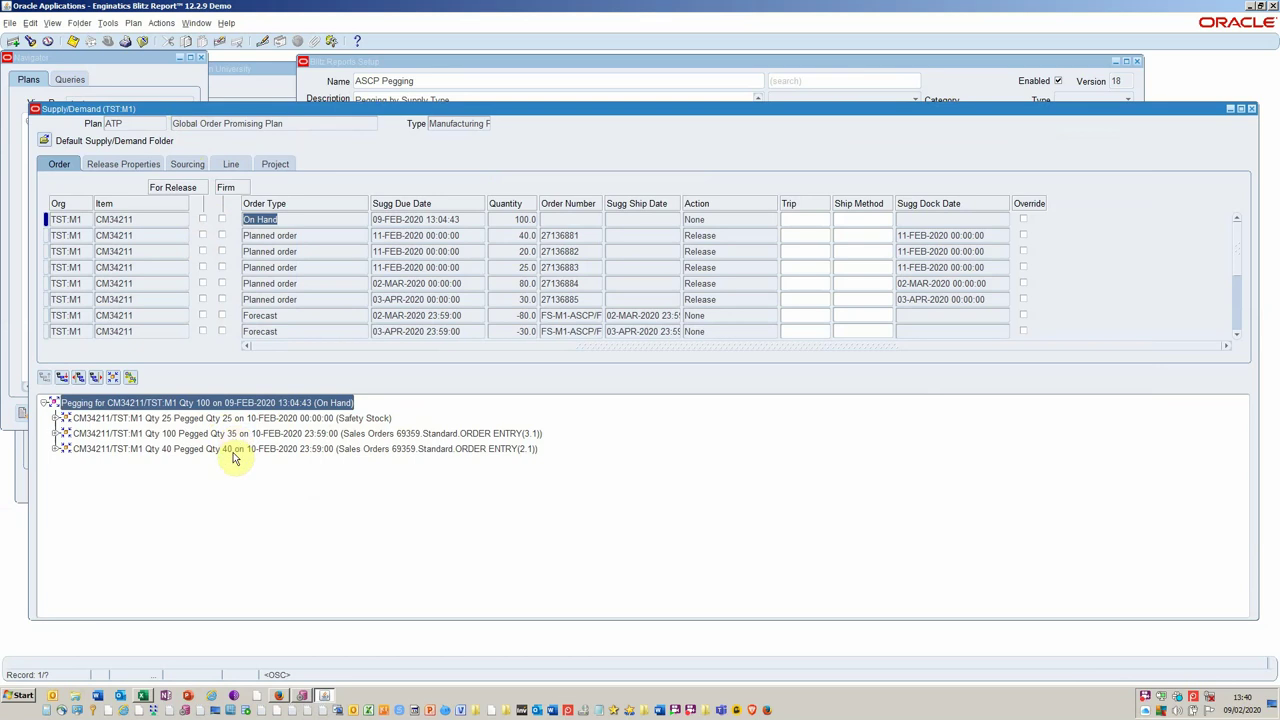
{"action": "key", "text": "alt+Tab"}
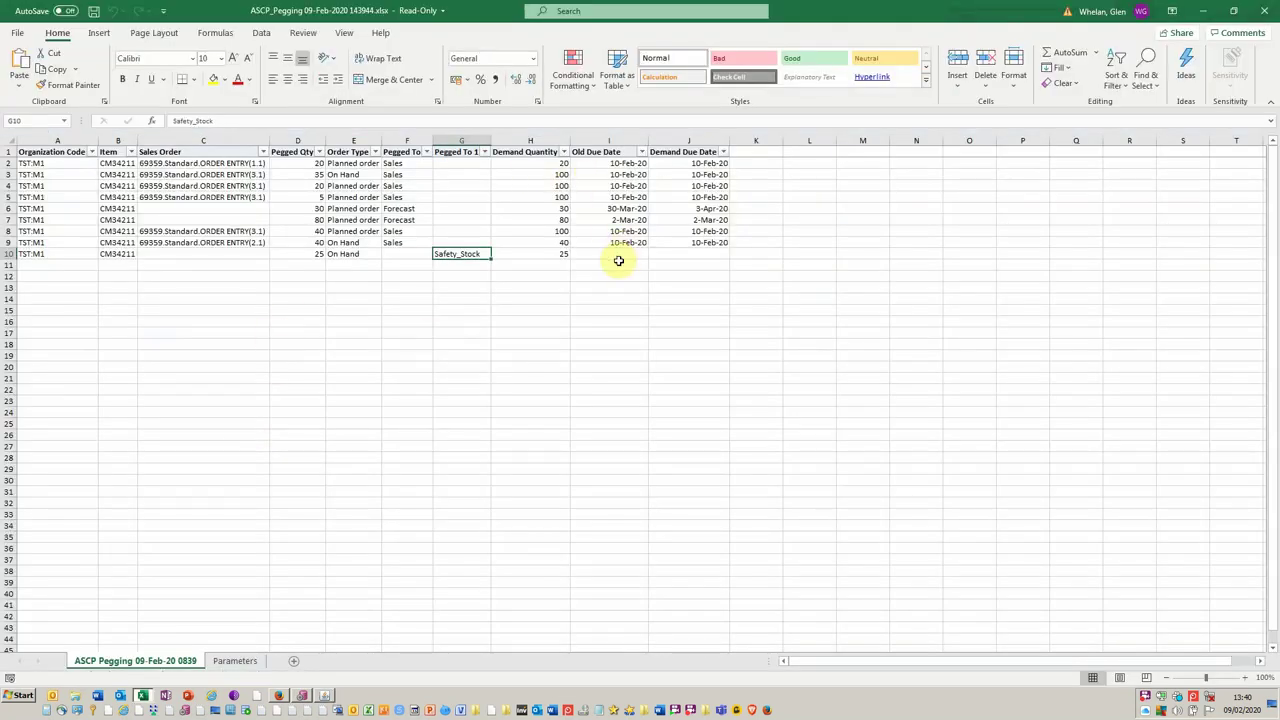
{"action": "key", "text": "alt+Tab"}
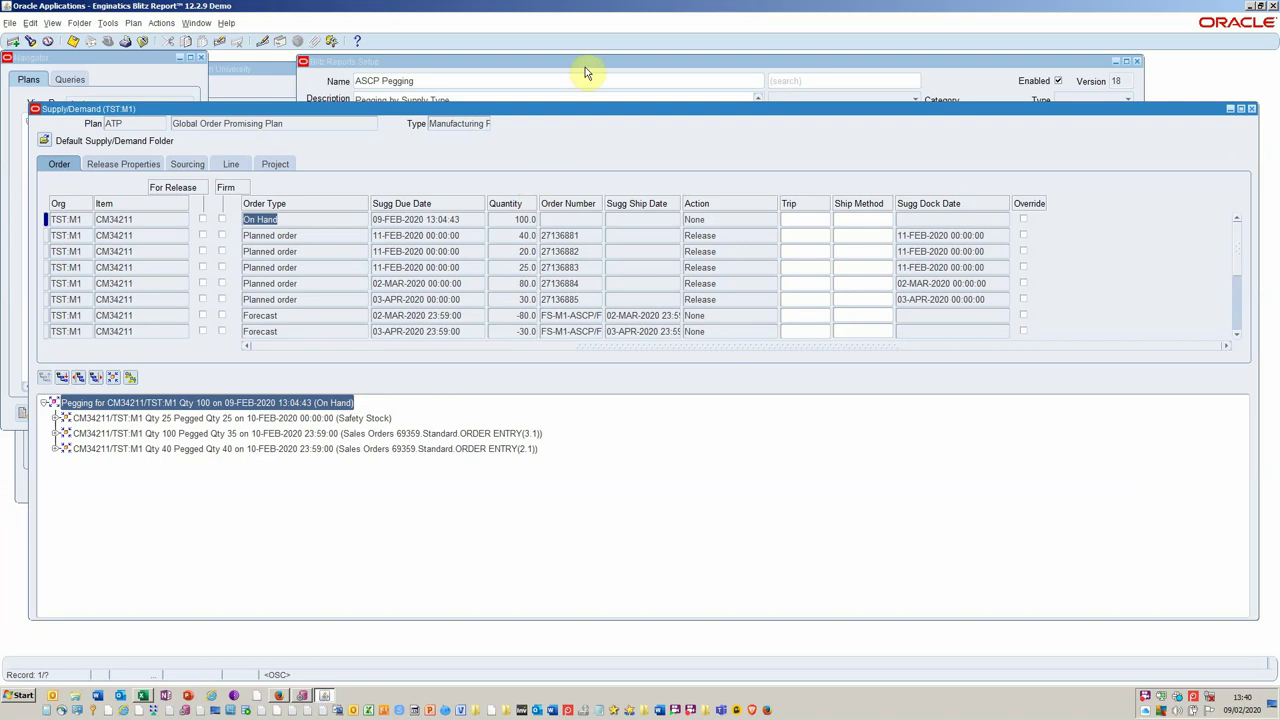
- Open the ASCP Pegging report's setup and review its assignments, parameters and email and row limit options
{"action": "left_click", "coordinate": [585, 63]}
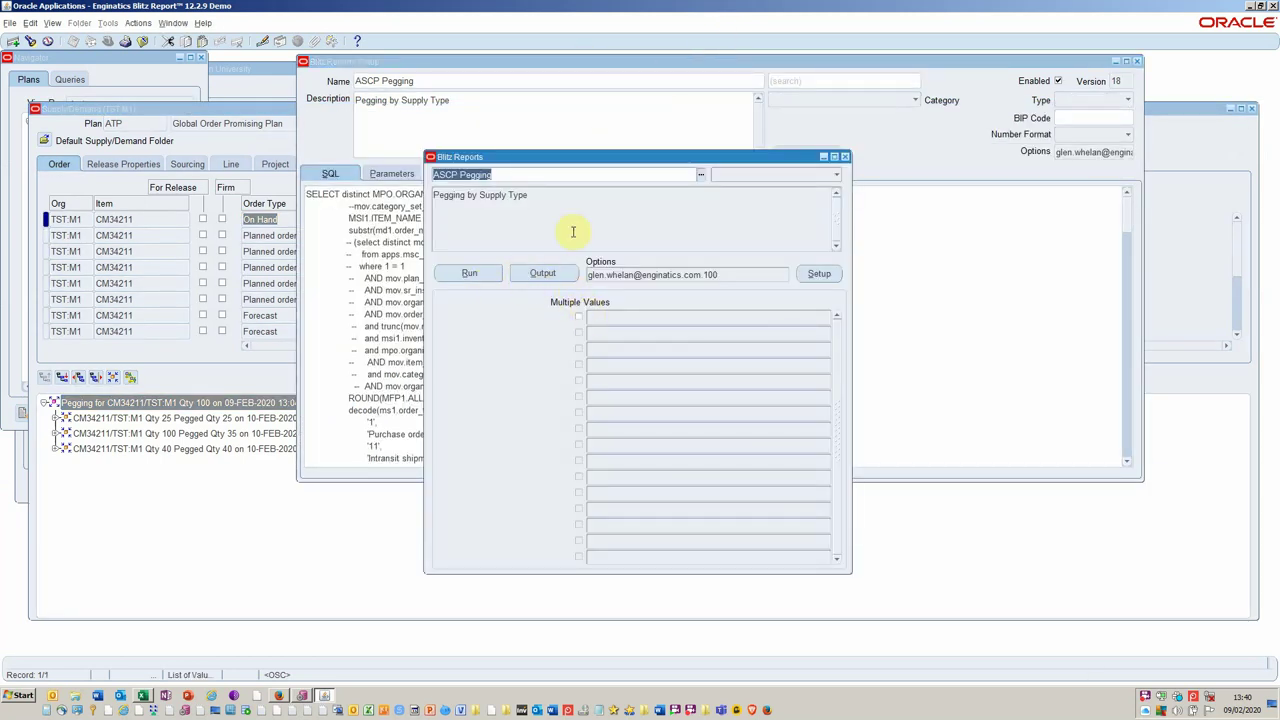
{"action": "left_click", "coordinate": [809, 274]}
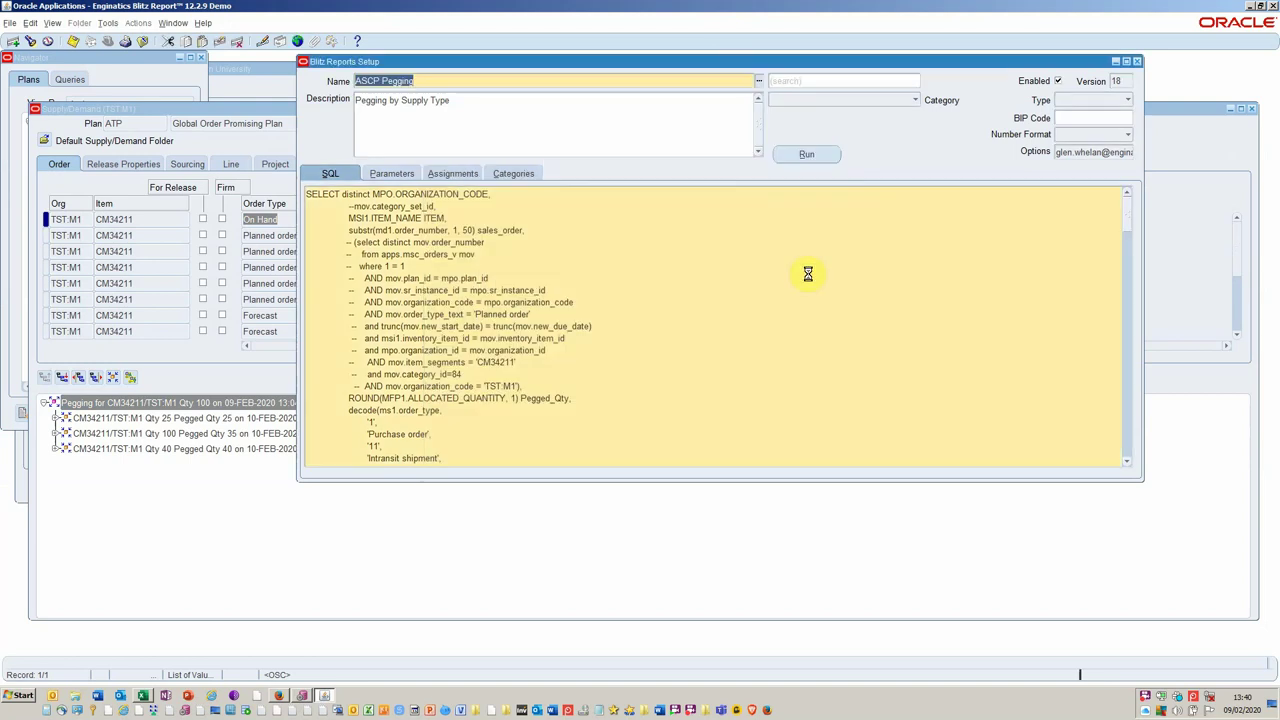
{"action": "left_click", "coordinate": [440, 176]}
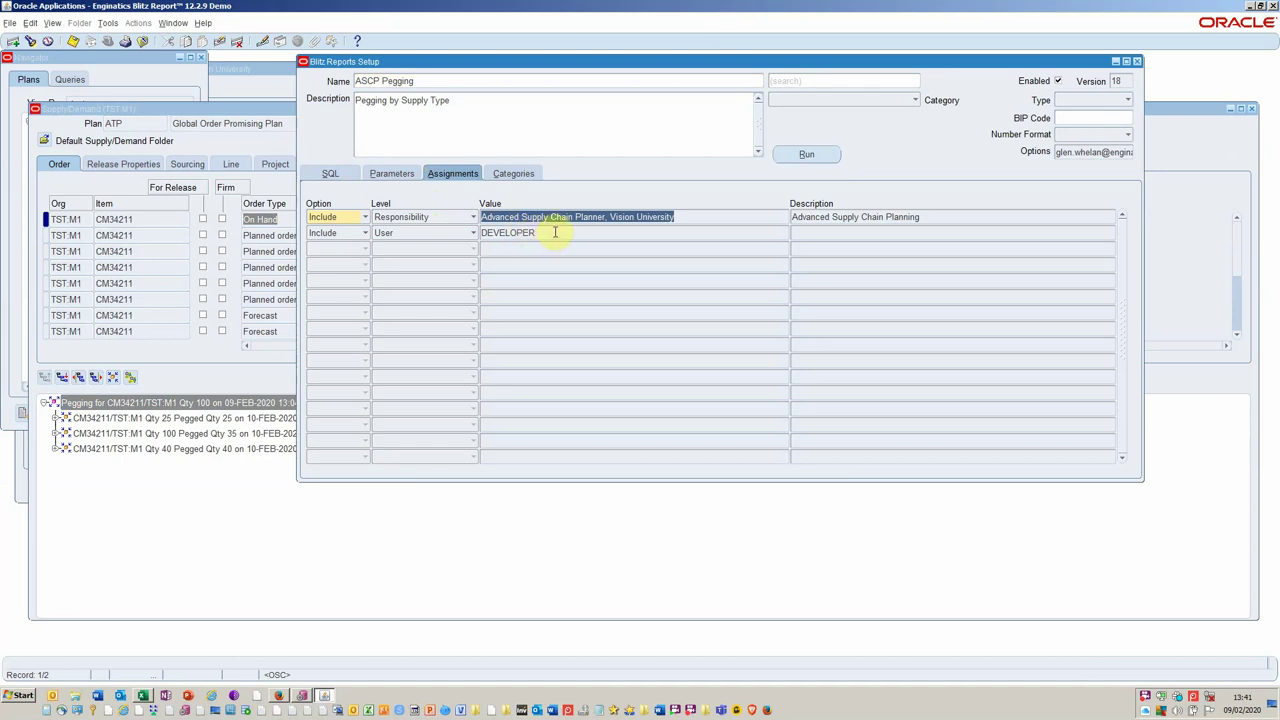
{"action": "left_click", "coordinate": [407, 174]}
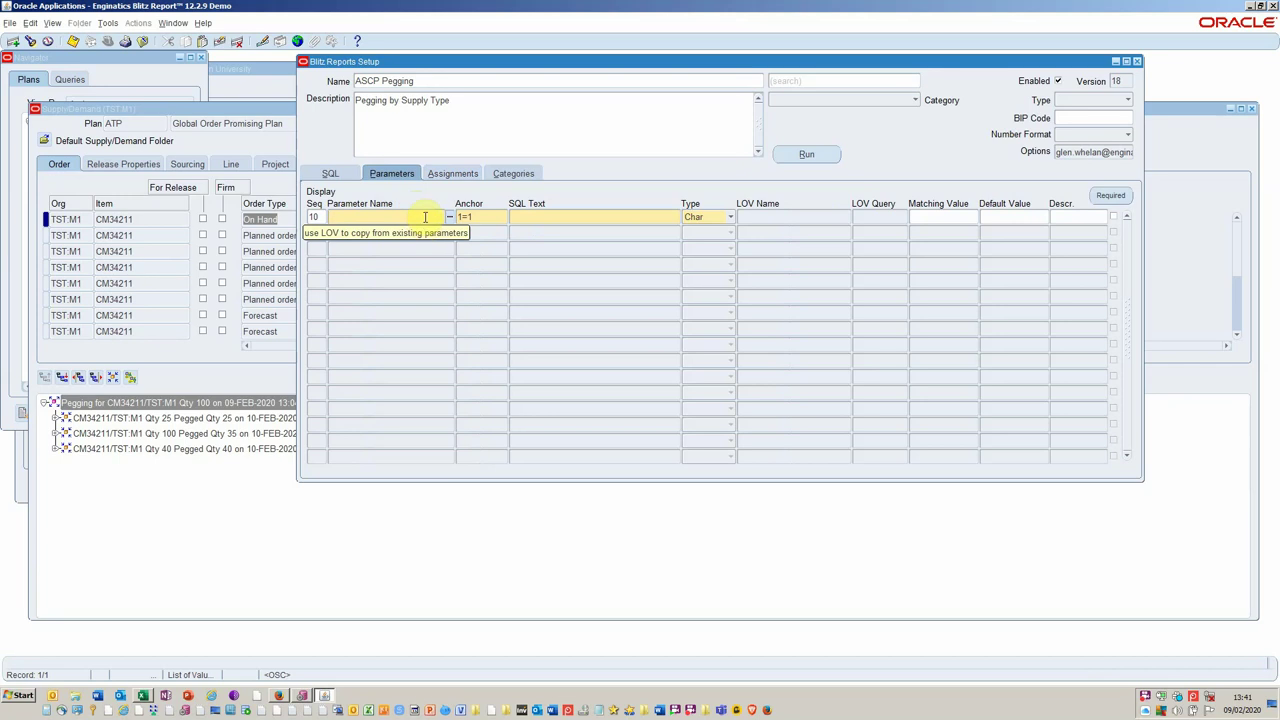
{"action": "left_click", "coordinate": [1062, 150]}
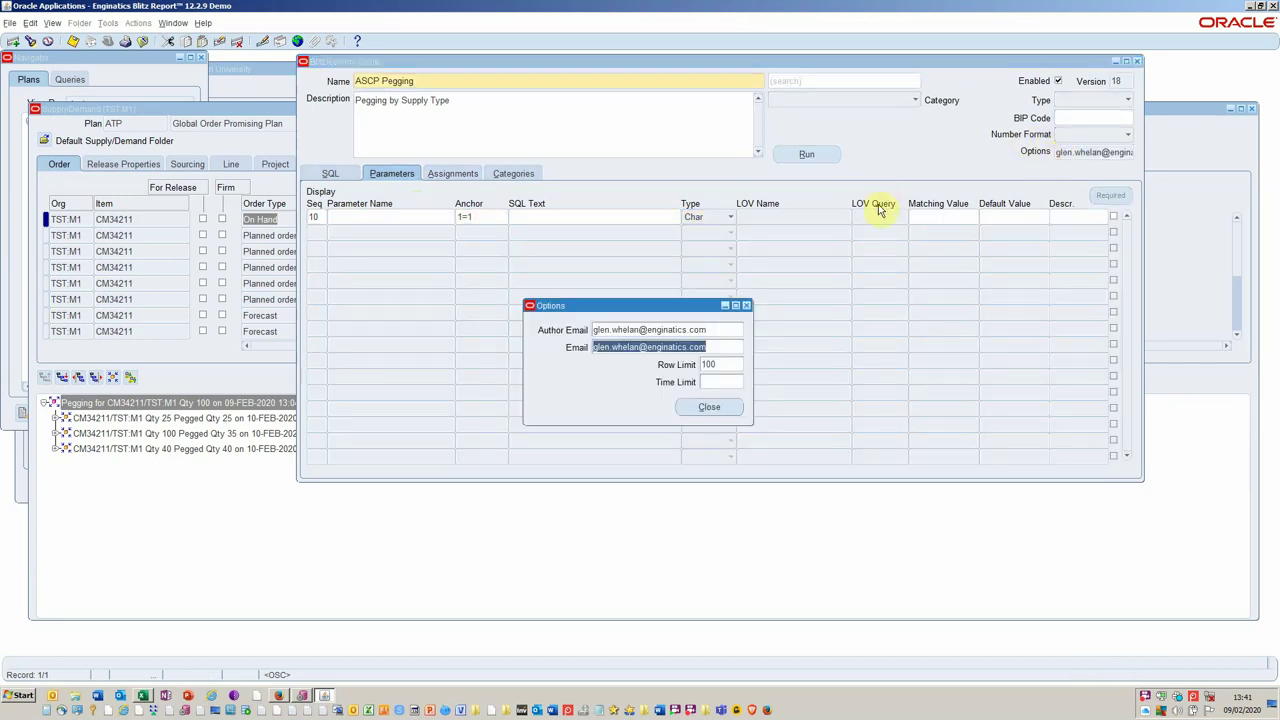